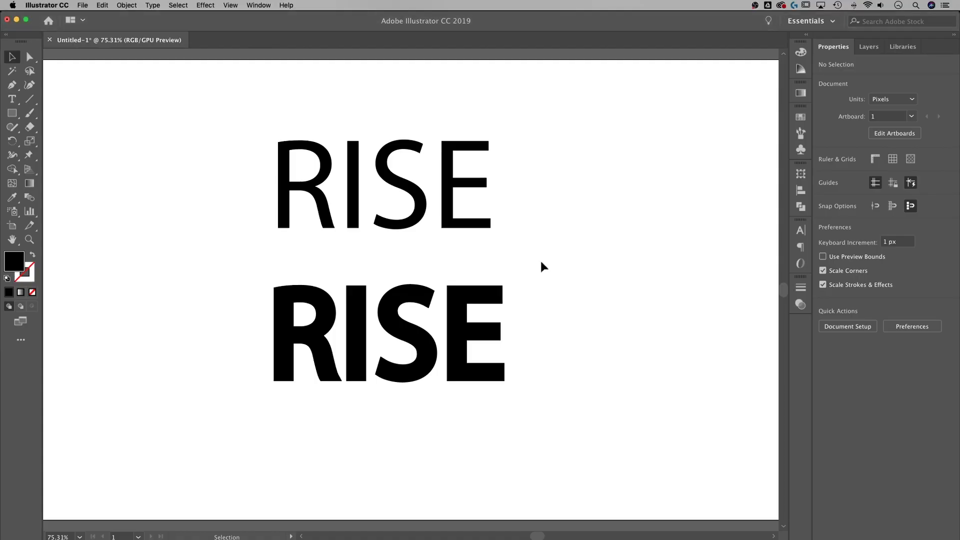
- Compare the top and bold RISE type settings, keeping the Regular style for the top RISE
click(453, 221)
click(459, 303)
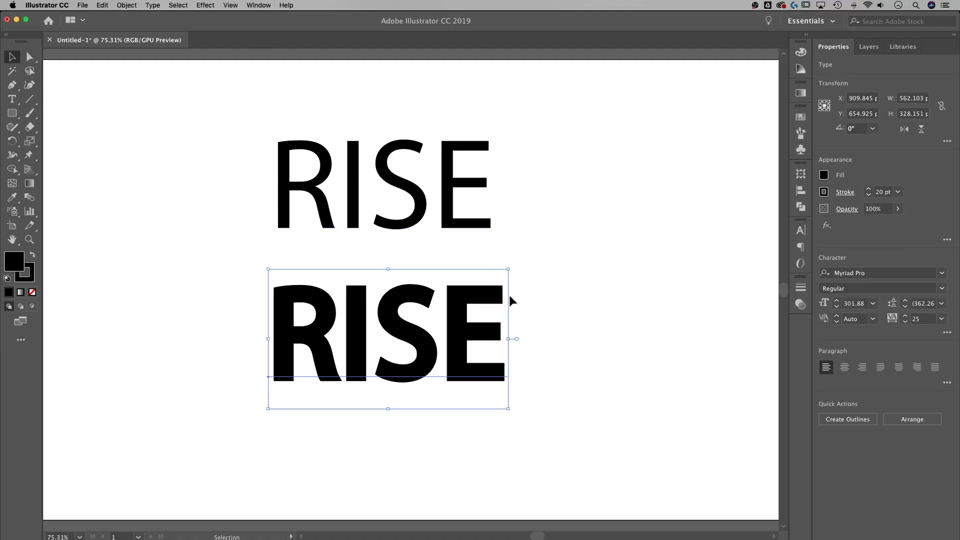
click(458, 222)
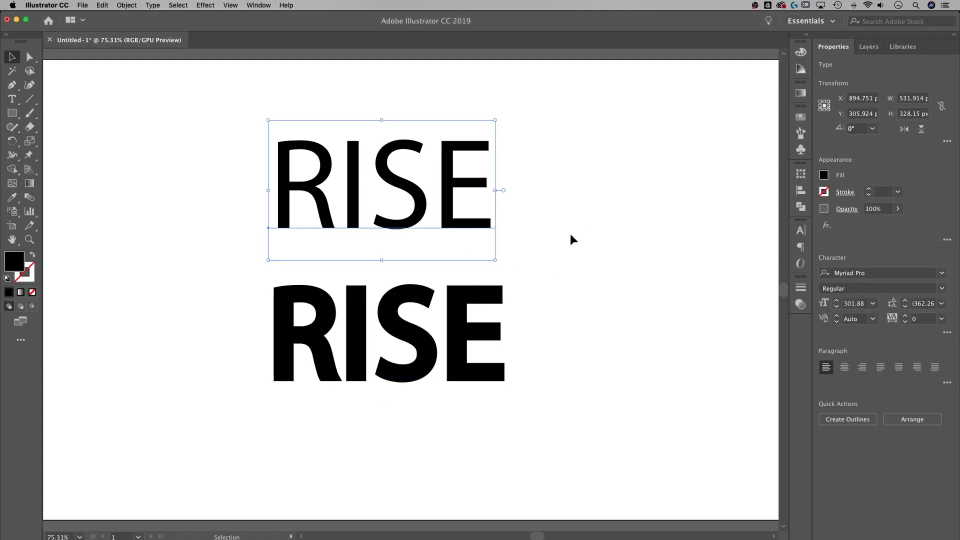
click(942, 289)
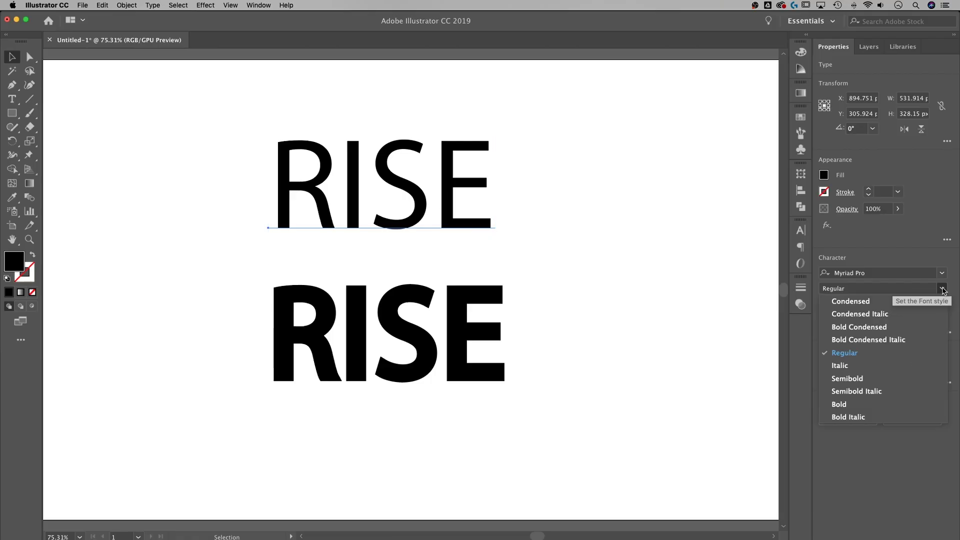
click(860, 353)
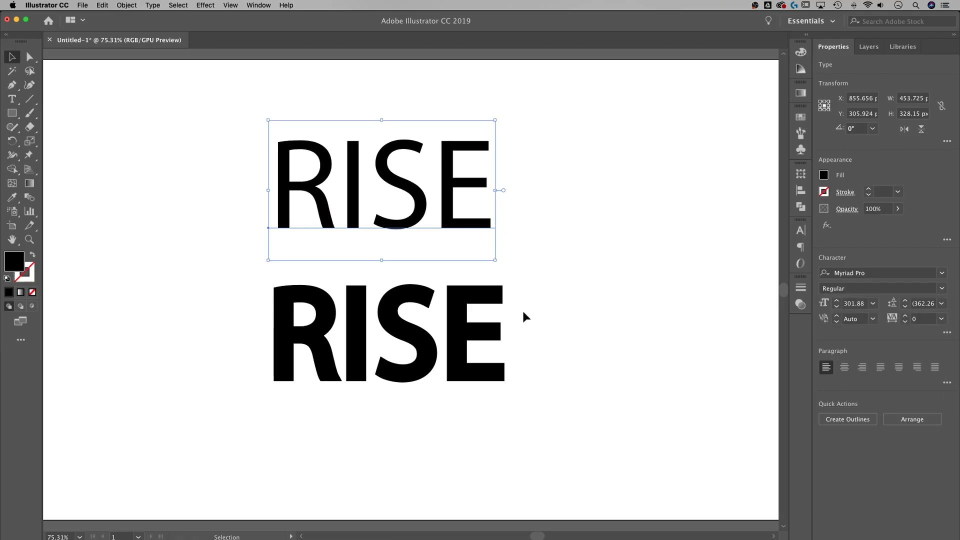
click(466, 322)
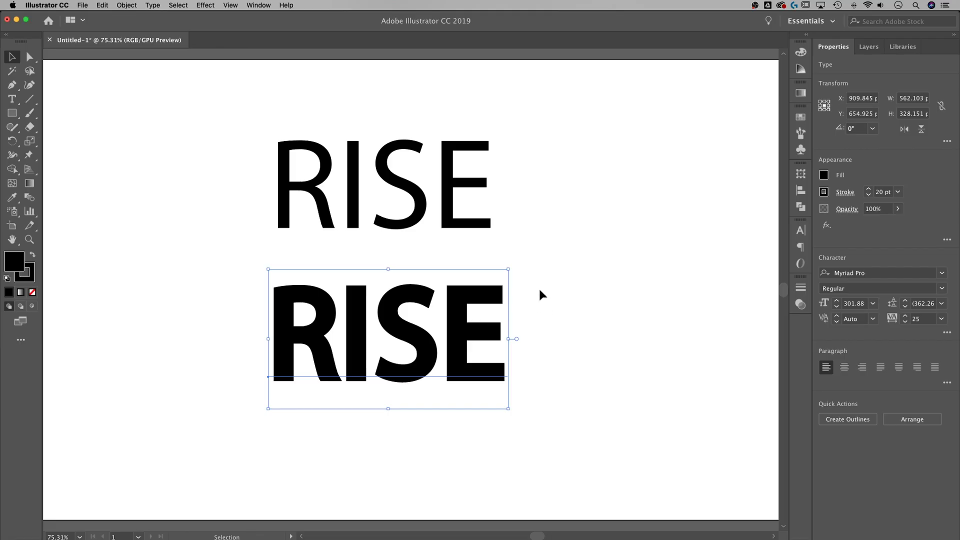
click(457, 192)
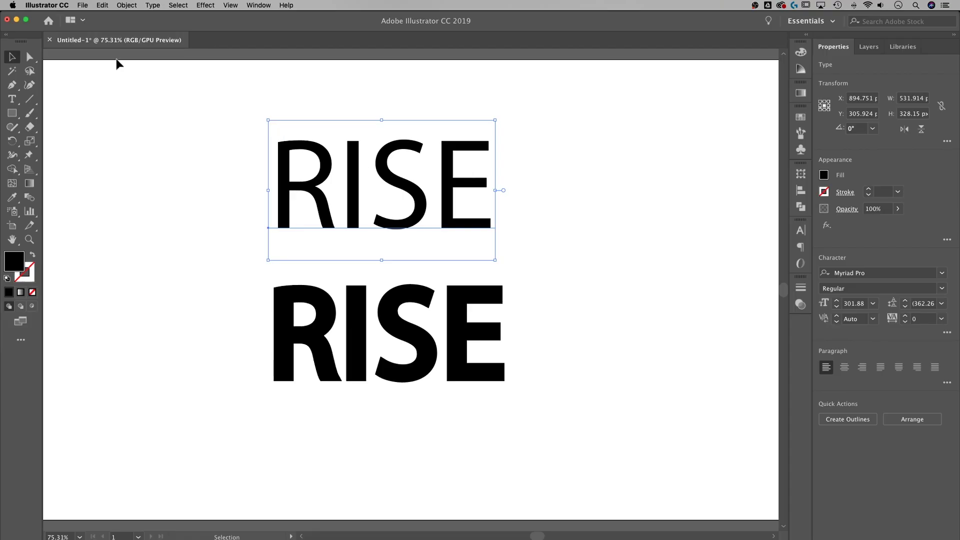
- Convert the top RISE to outlines, ungroup it into letters, and move the R apart
click(159, 7)
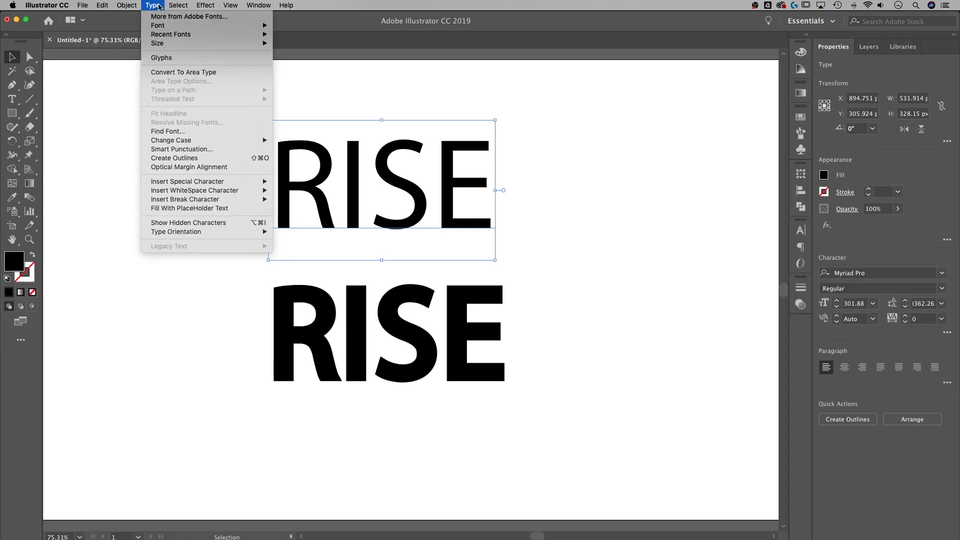
click(182, 159)
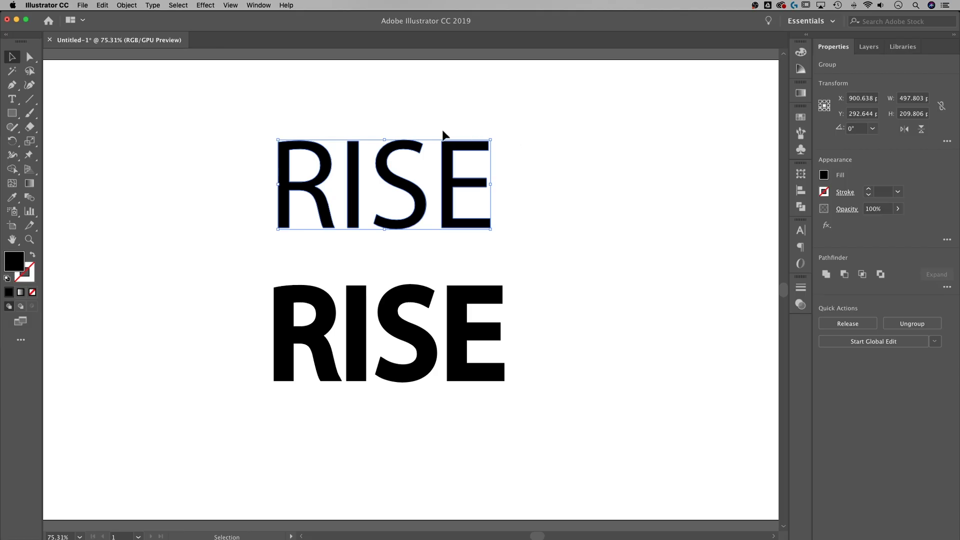
click(321, 153)
click(320, 153)
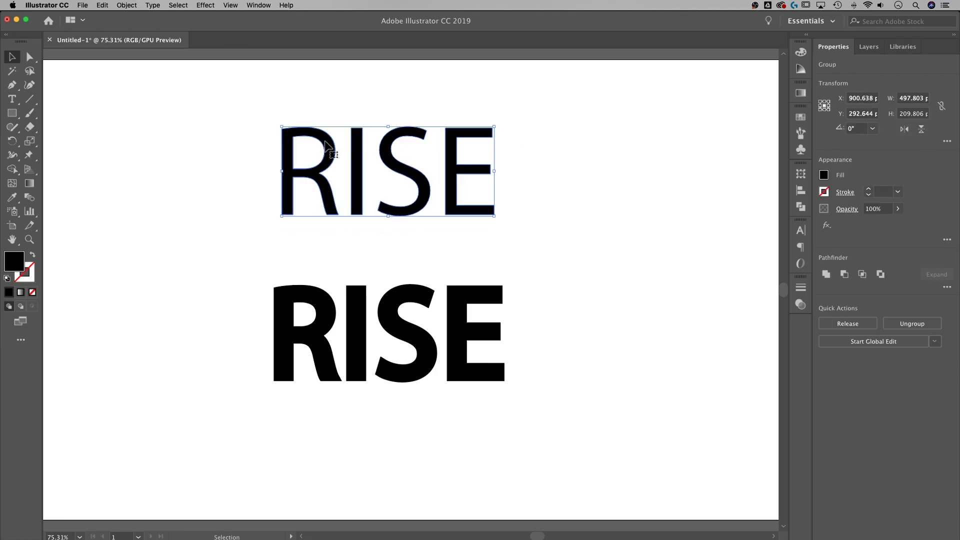
right_click(323, 159)
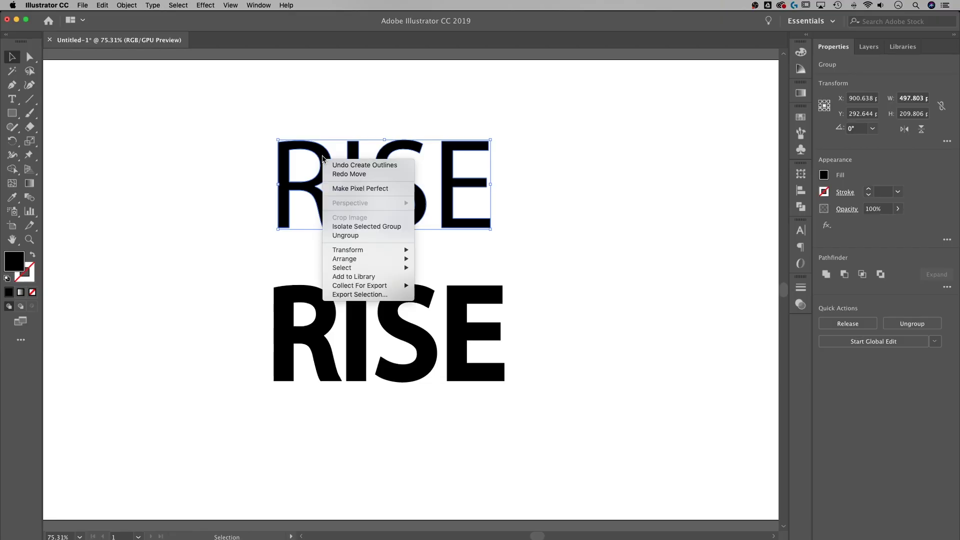
click(343, 237)
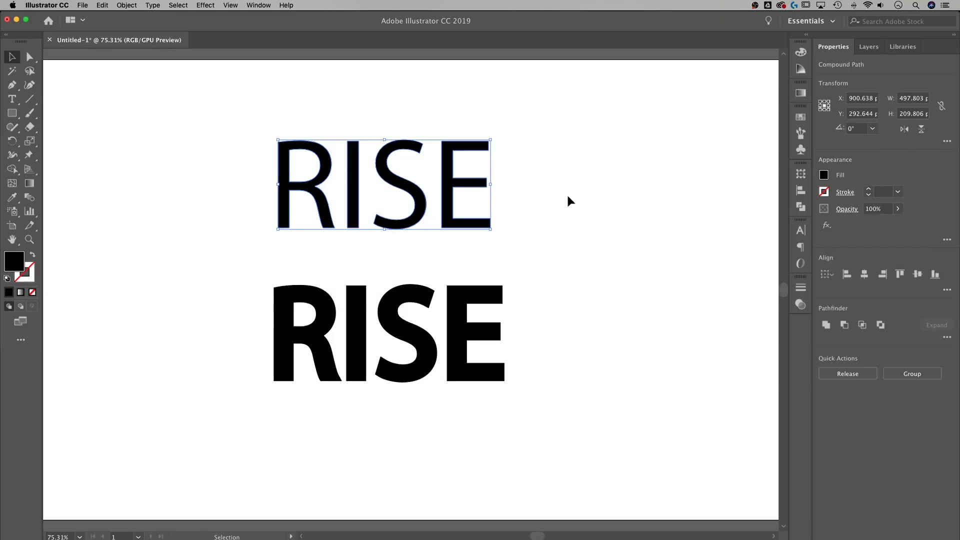
click(567, 199)
drag(323, 171, 452, 152)
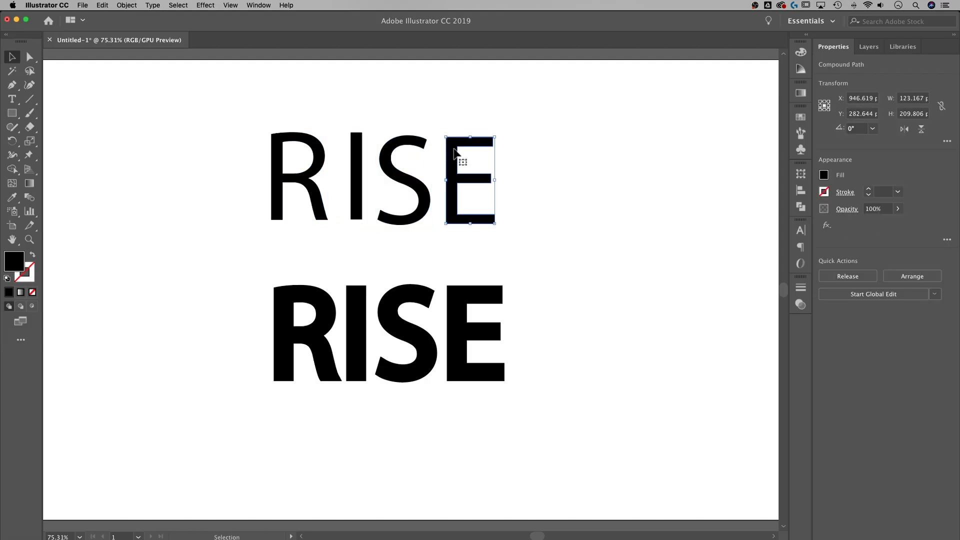
click(487, 298)
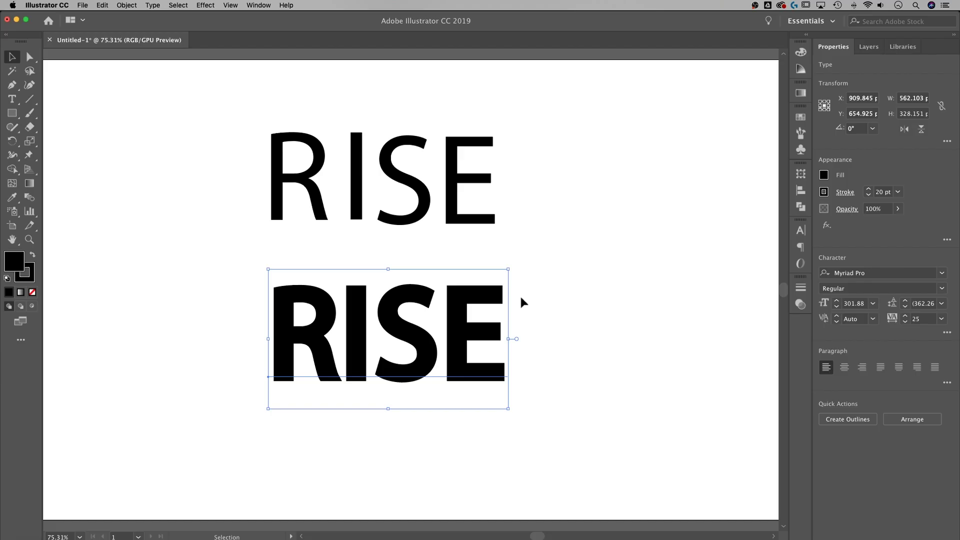
- Keep the bold RISE's 20 pt stroke and apply Create Outlines from Quick Actions
drag(883, 192, 872, 193)
click(455, 321)
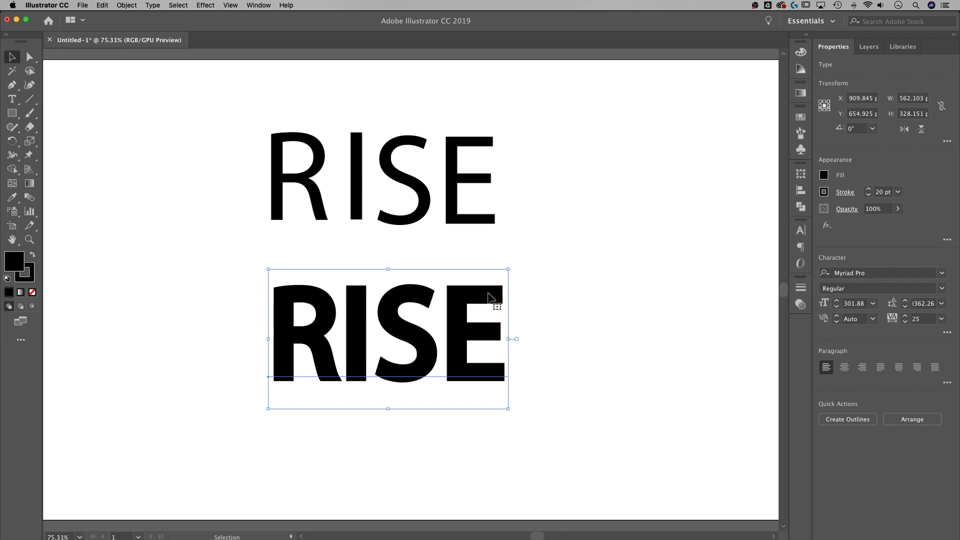
click(851, 421)
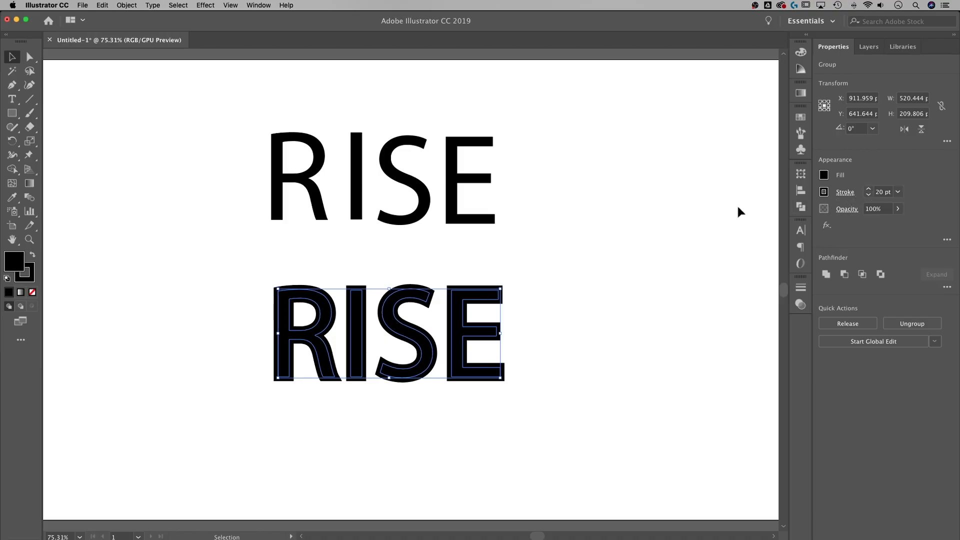
- Reselect the bold RISE and expand it with Object and Fill checked
click(528, 293)
key(a)
key(v)
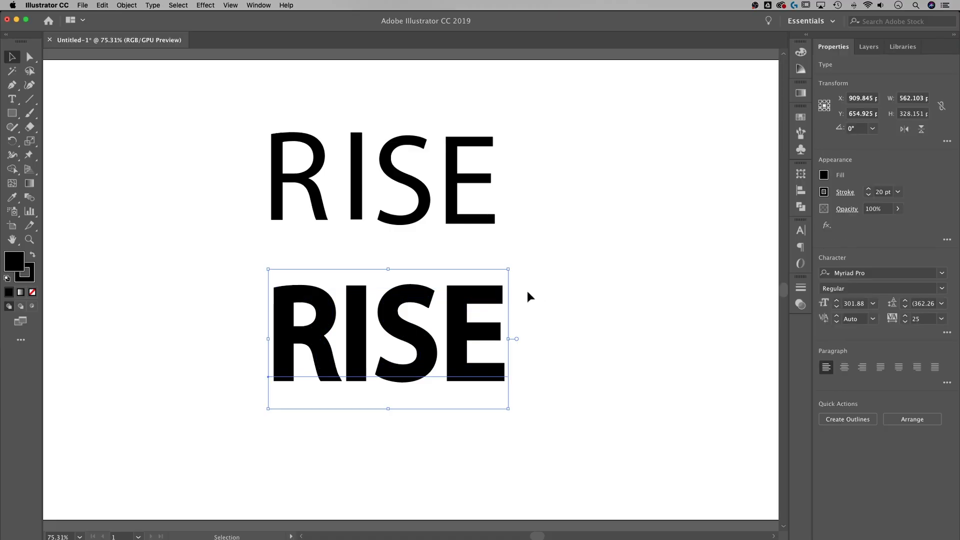
click(513, 302)
click(456, 307)
click(125, 6)
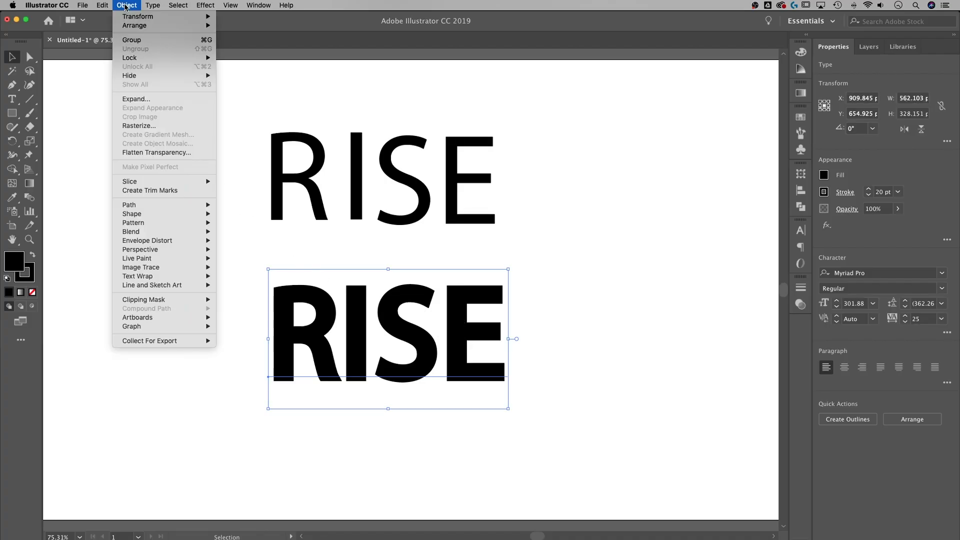
click(130, 100)
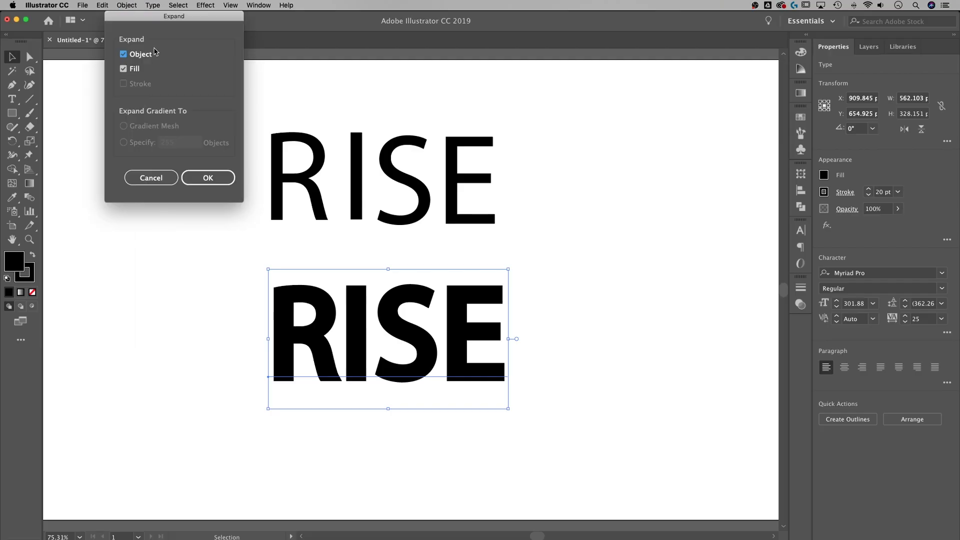
drag(171, 22, 184, 190)
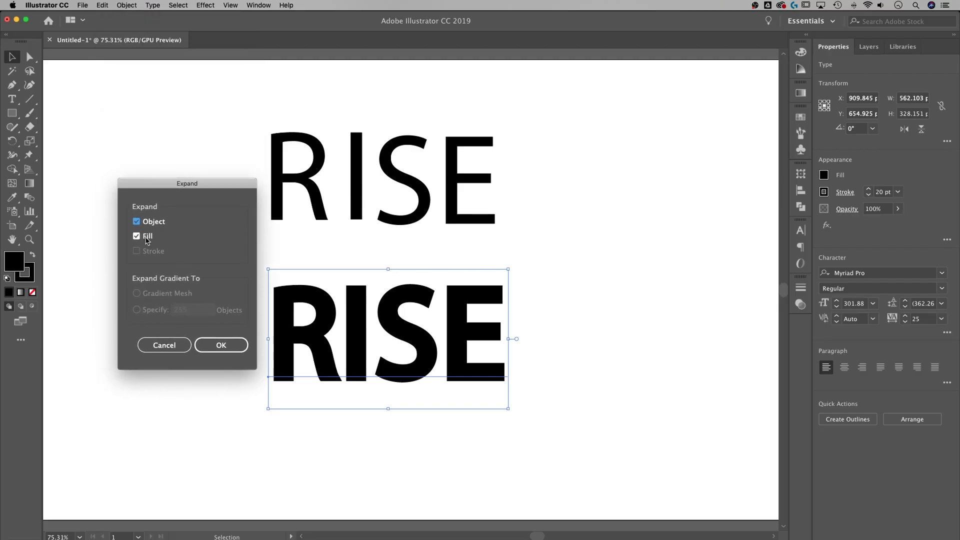
click(217, 346)
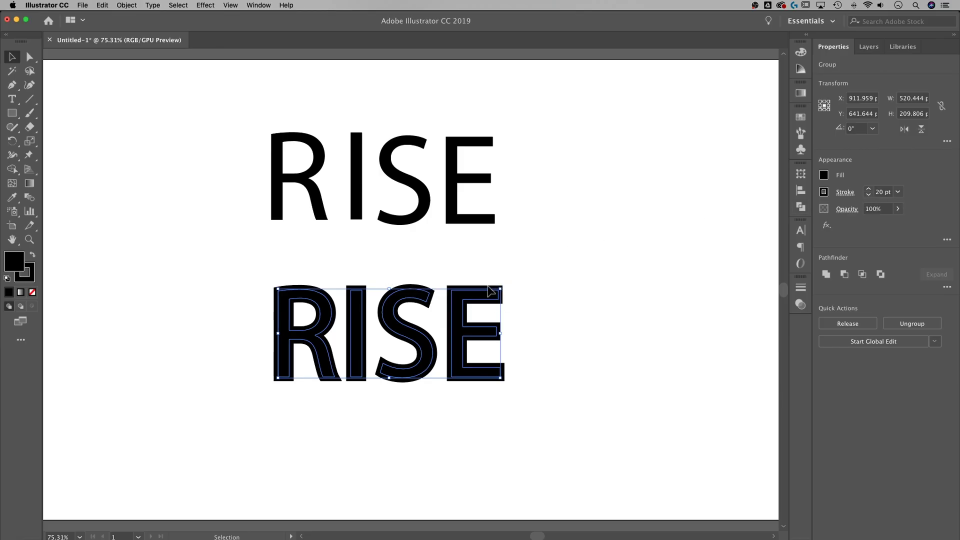
- Expand the RISE fill and stroke into shapes, scale it to about 942 × 401 px, and lower it
click(126, 5)
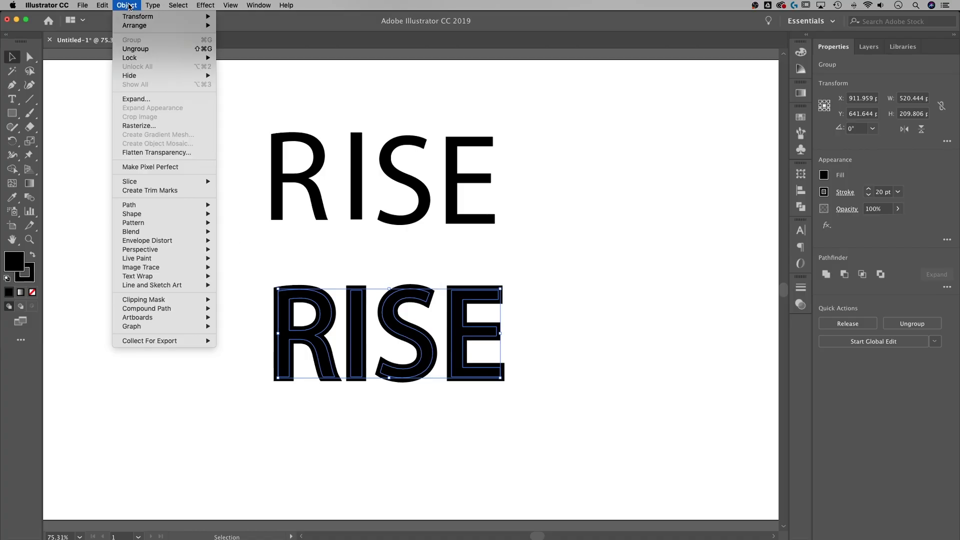
click(133, 100)
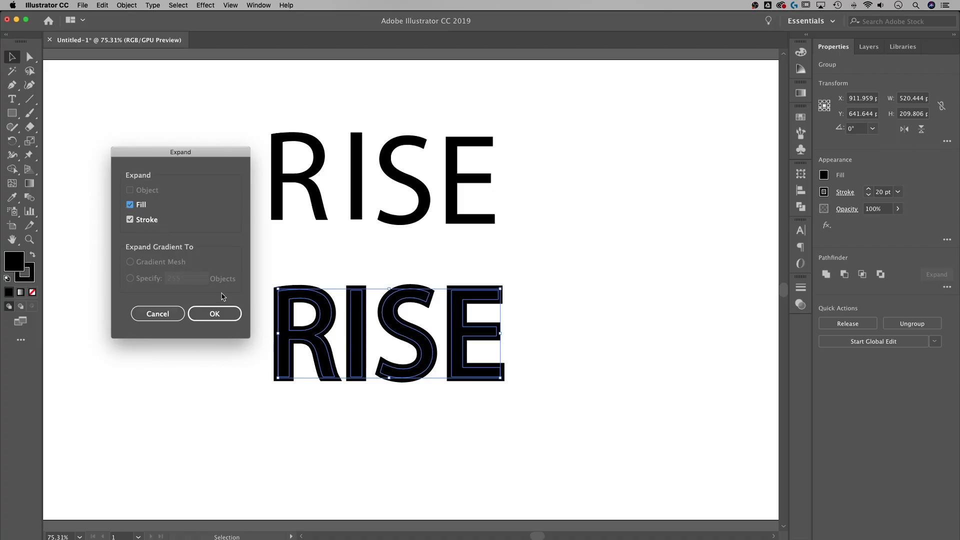
click(230, 320)
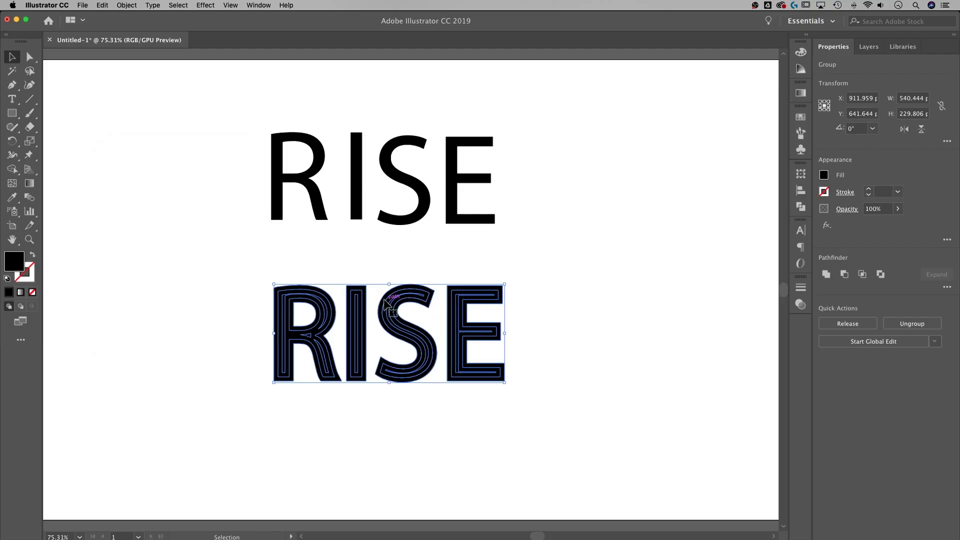
drag(506, 285, 590, 248)
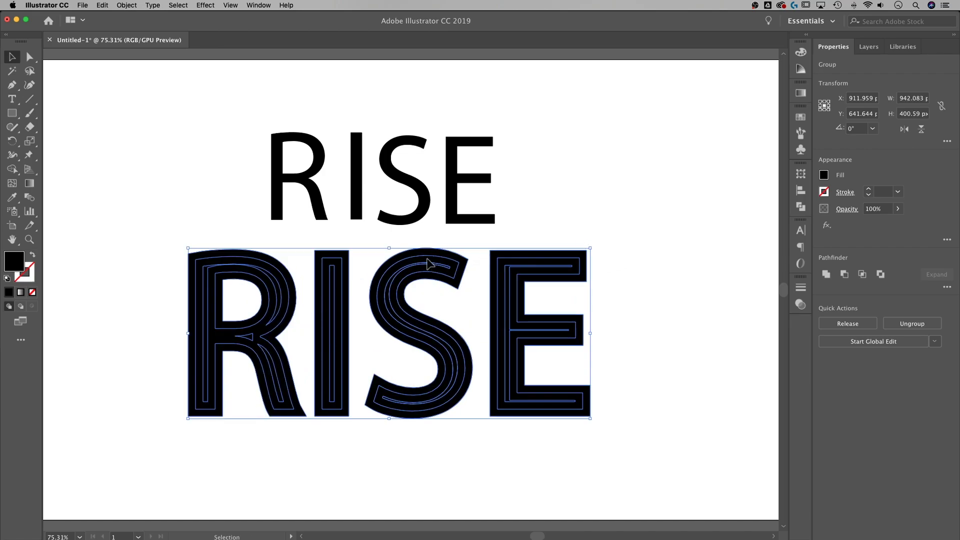
drag(429, 262, 429, 265)
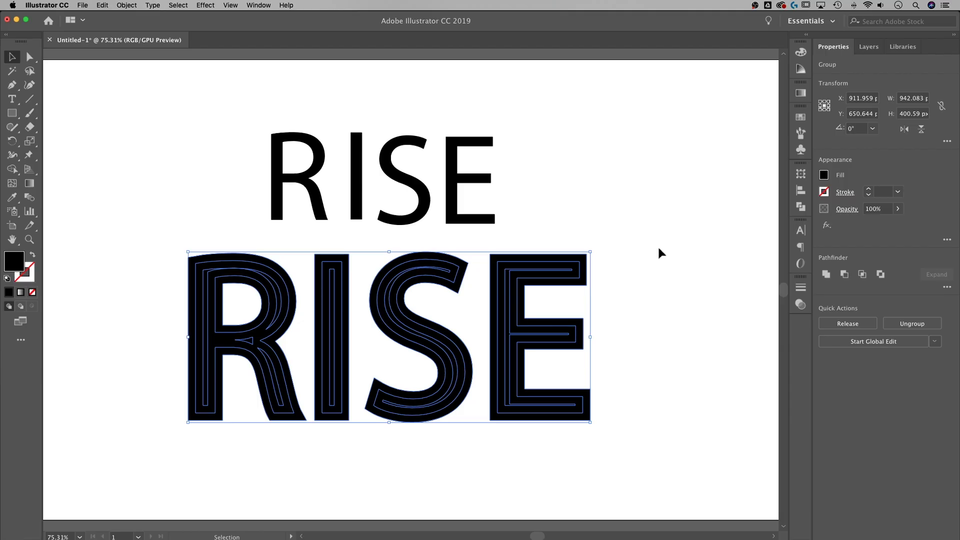
- Ungroup the big RISE lettering into separate R, I, S and E shapes
click(607, 265)
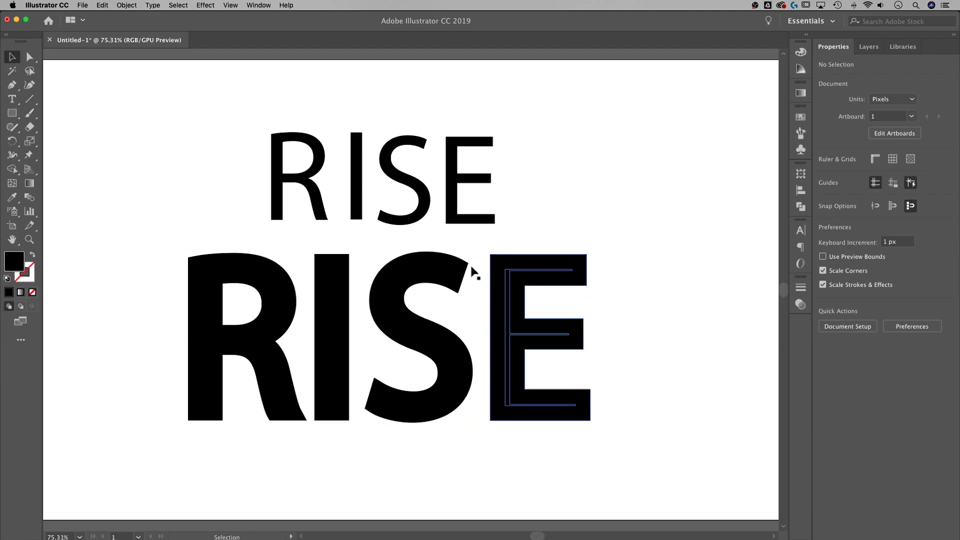
click(290, 278)
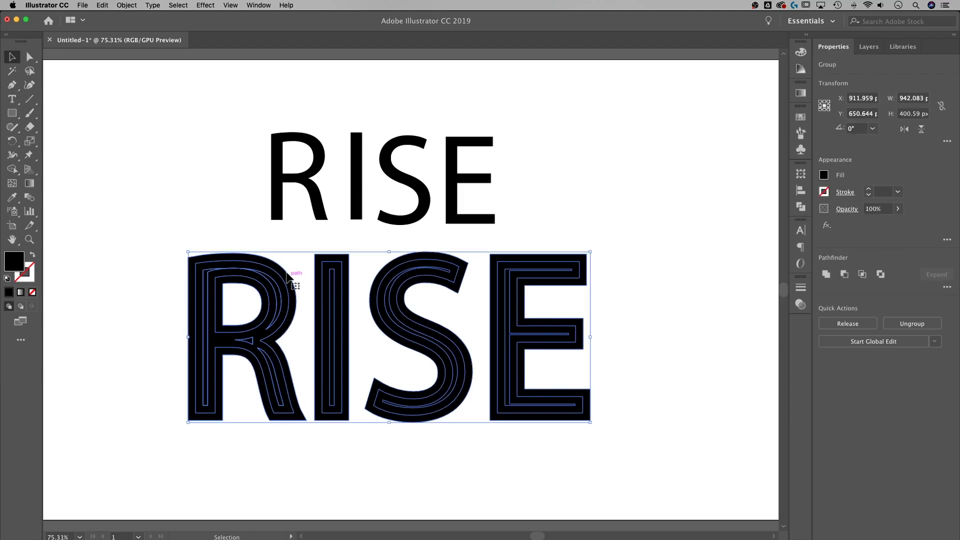
right_click(265, 276)
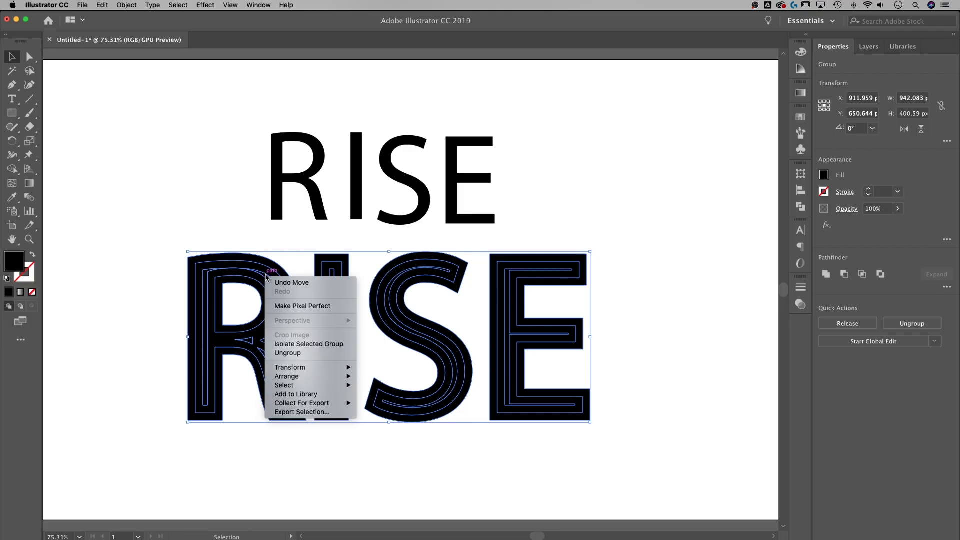
click(287, 353)
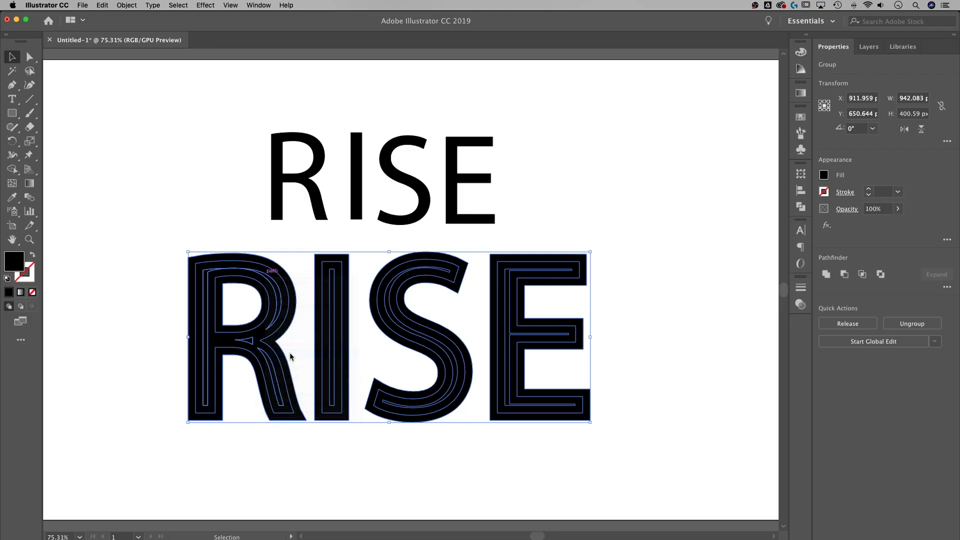
click(214, 226)
click(210, 285)
click(331, 285)
click(422, 280)
click(547, 279)
- Stagger the letters: raise the E, lower the S, lift the I slightly, drop the R about 30 px
drag(548, 279, 567, 264)
drag(451, 278, 460, 288)
drag(332, 288, 335, 279)
drag(262, 282, 259, 297)
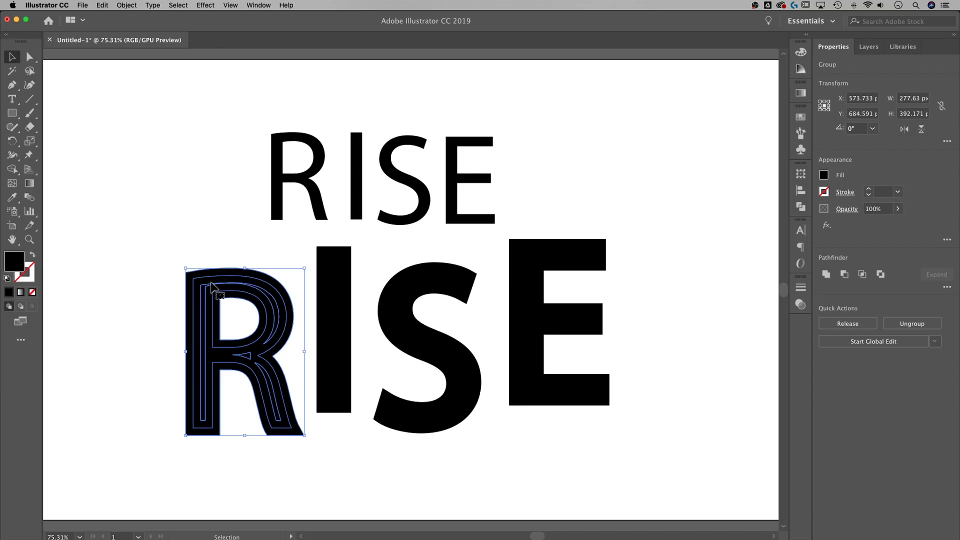
- Unite the stacked outlines of the R, I, S and E with Pathfinder Unite
click(260, 6)
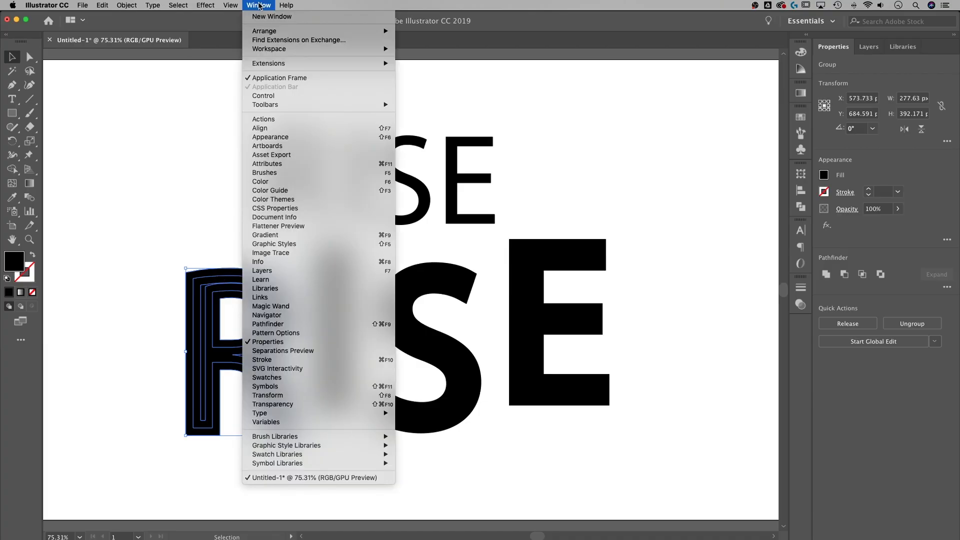
click(289, 328)
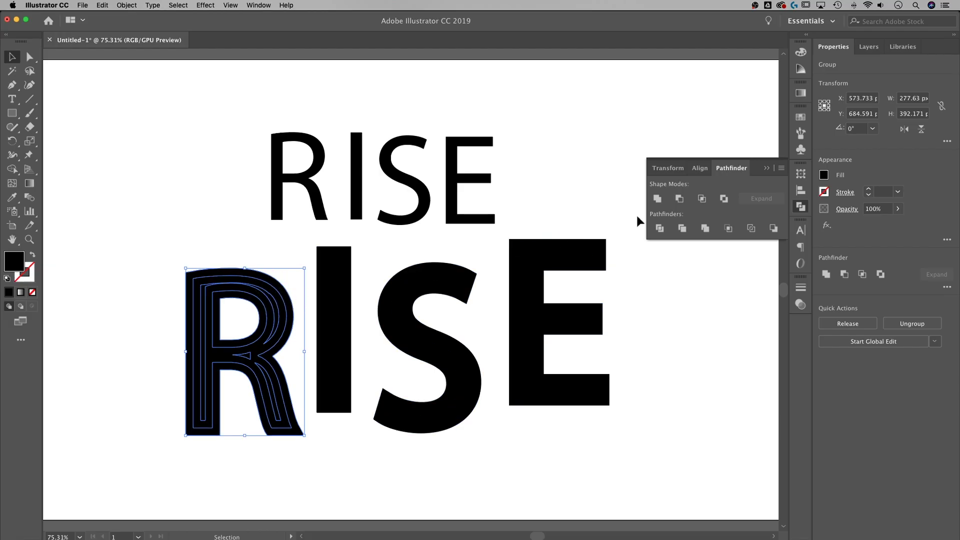
click(658, 199)
click(327, 279)
click(658, 199)
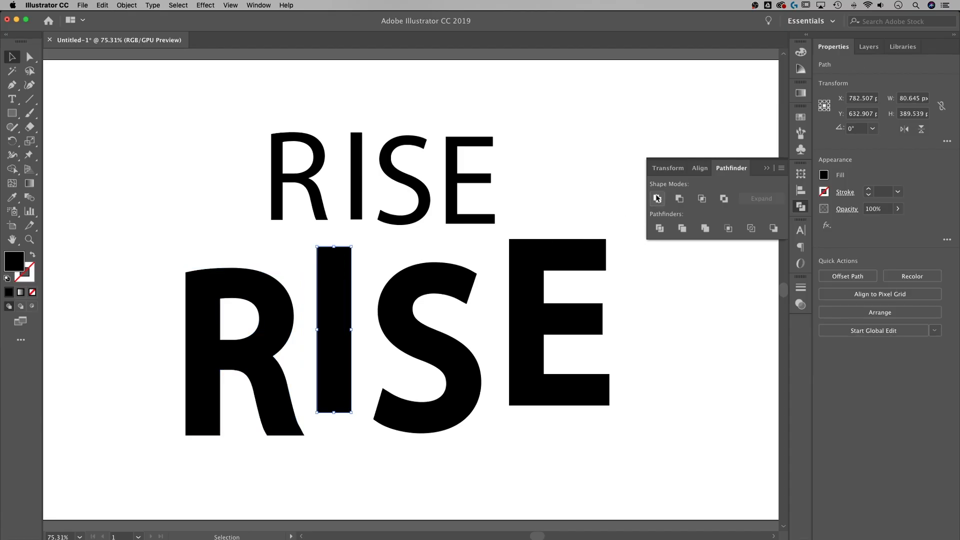
click(470, 290)
click(658, 199)
click(590, 253)
click(658, 199)
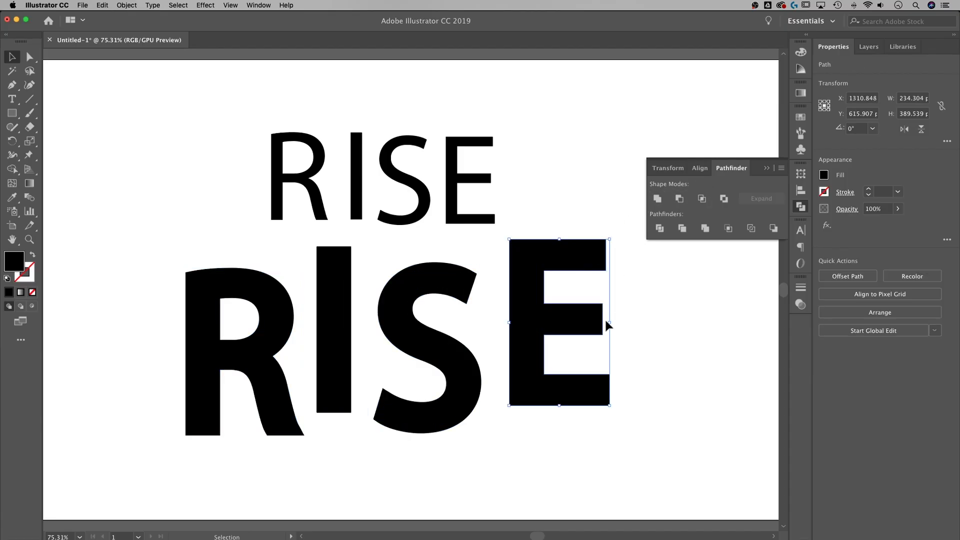
- Move the R up and left toward the I, then select the I and S
click(639, 320)
drag(278, 328, 270, 314)
click(324, 295)
click(403, 300)
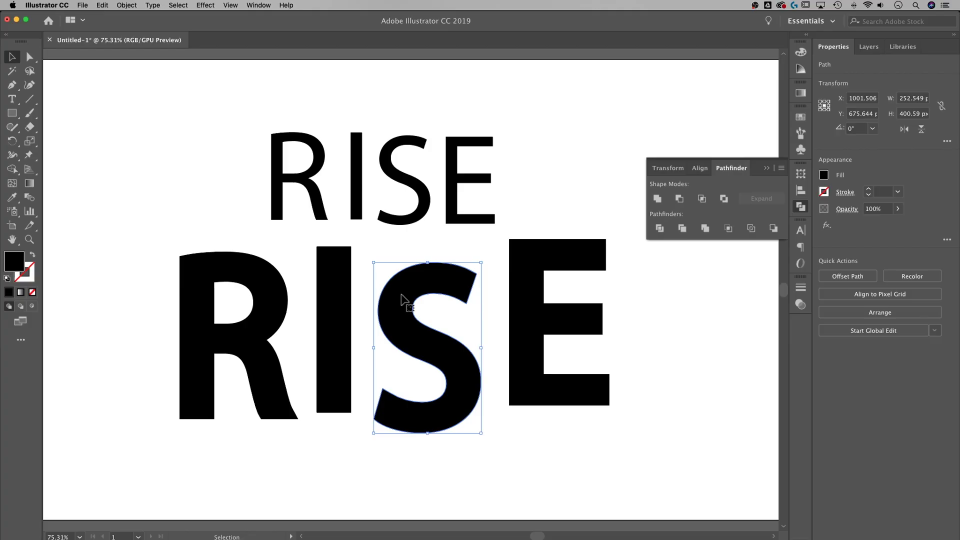